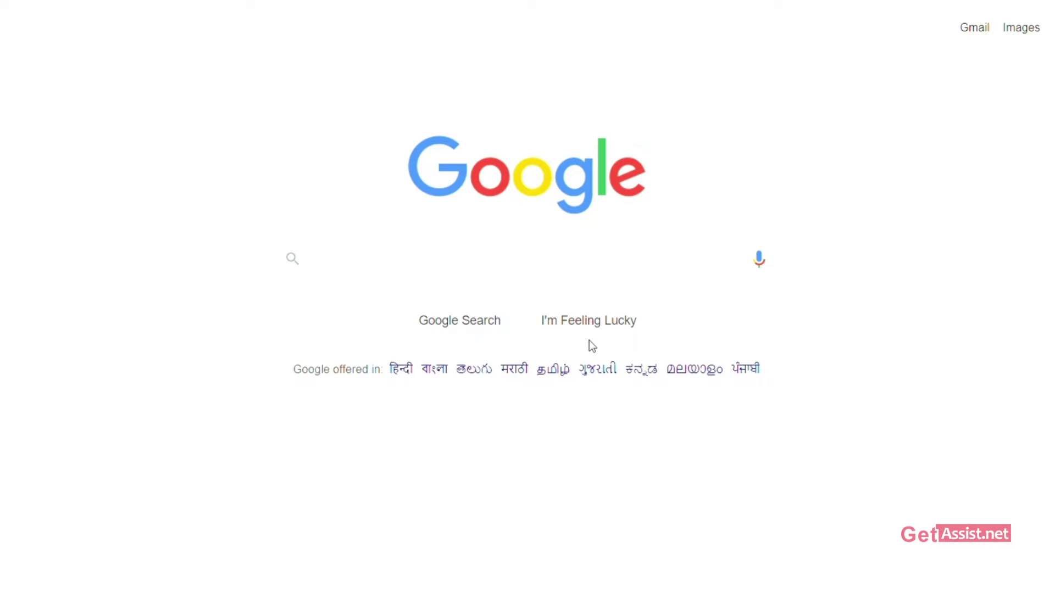
Search Google for 'gmail login', open the Gmail result and sign in with the account password
click(413, 258)
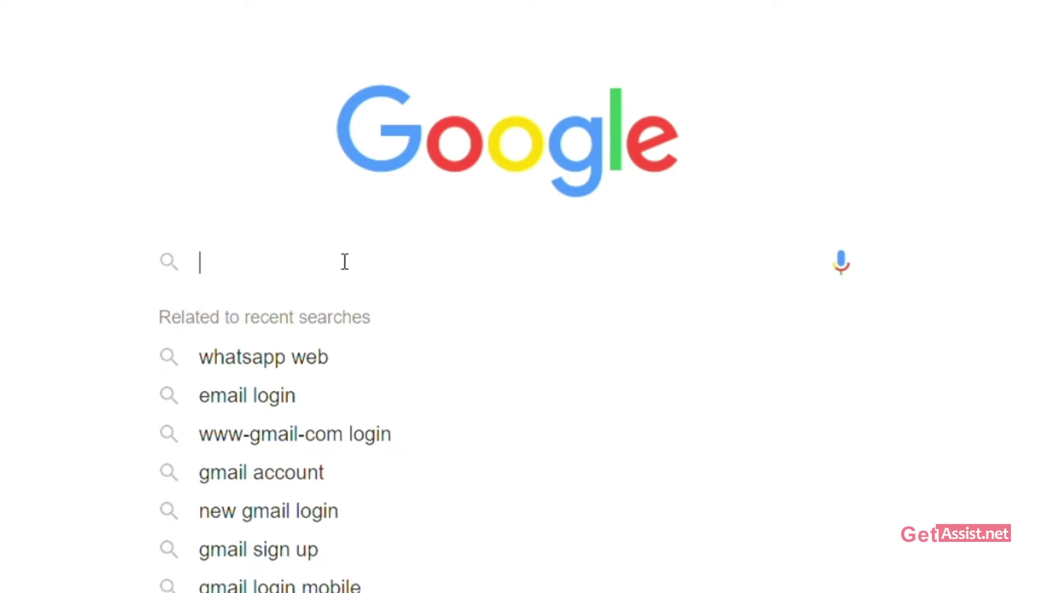
text(gmail login)
key(Return)
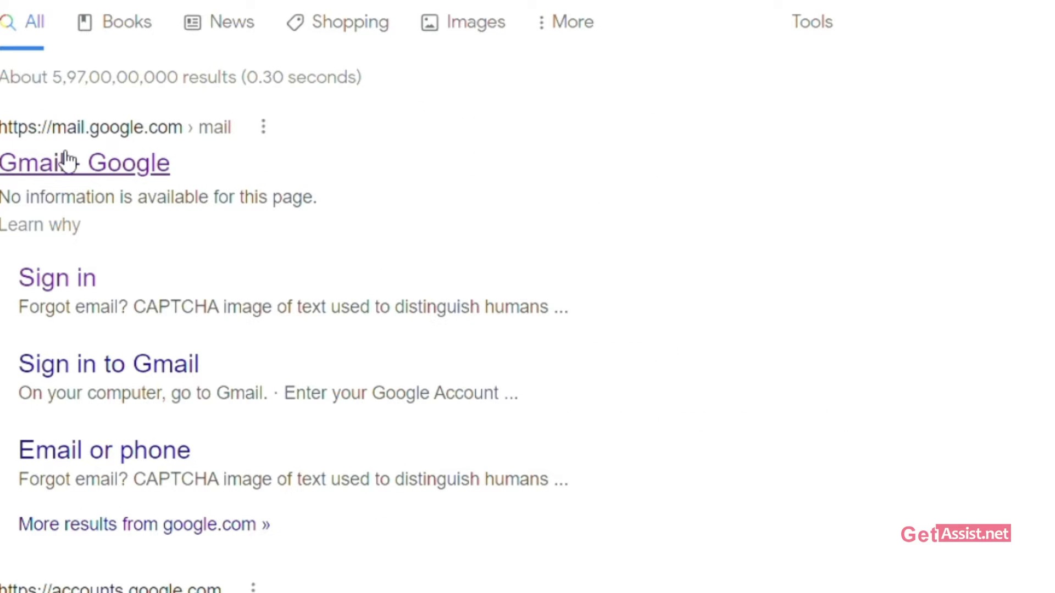
click(66, 161)
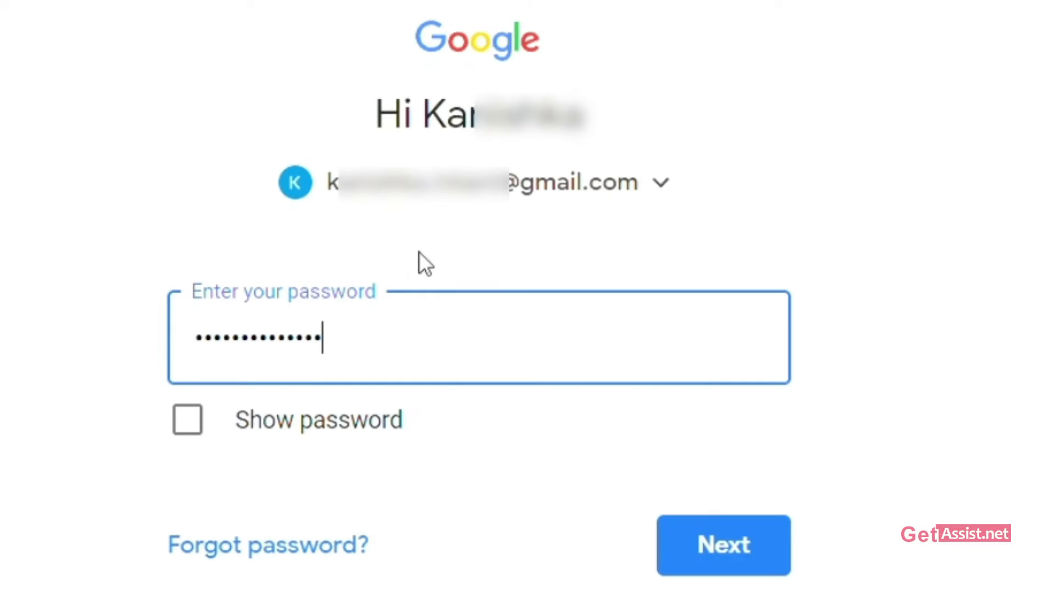
click(675, 544)
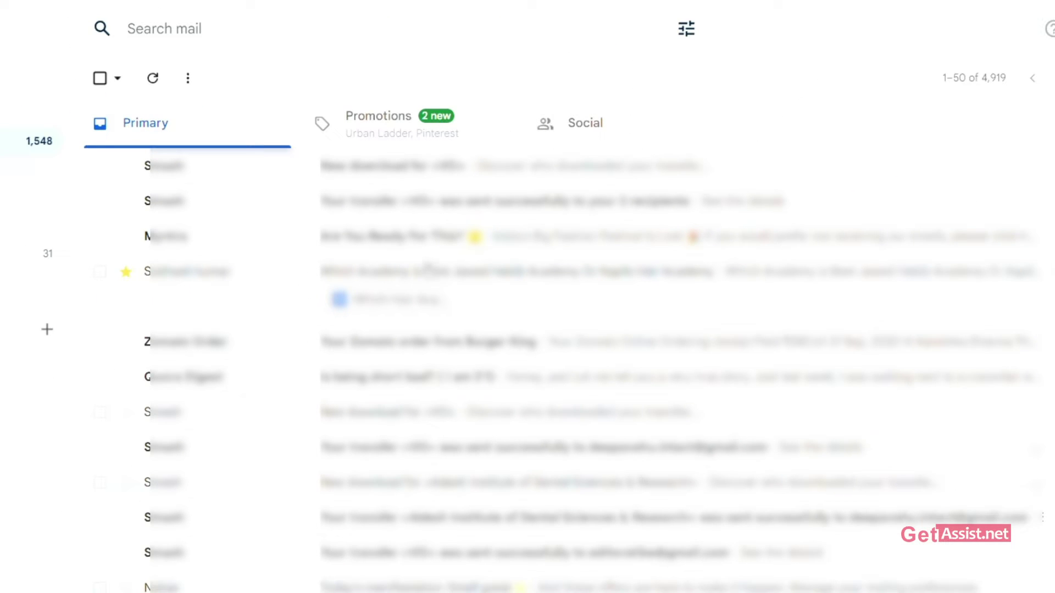
Address a new email to the suggested contact with subject 'Important' and a body starting 'Hiii'
text(ka)
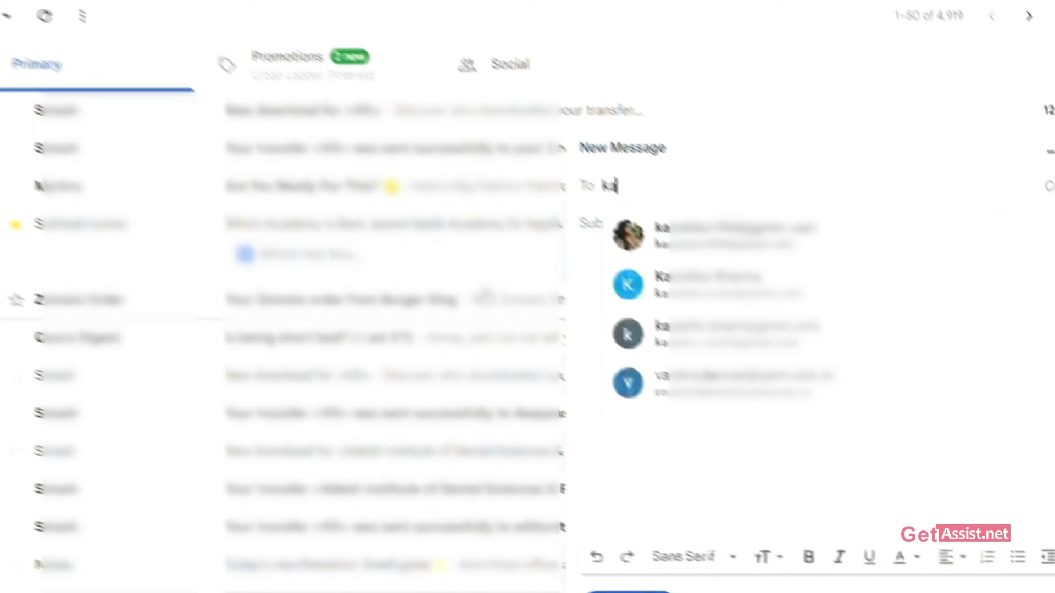
click(716, 284)
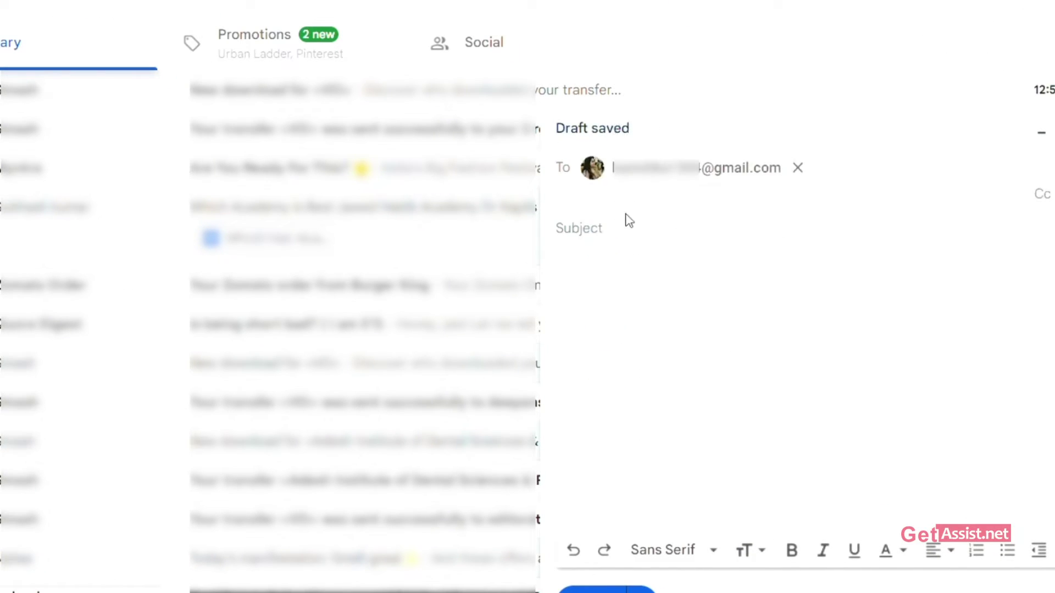
click(629, 221)
text(Important)
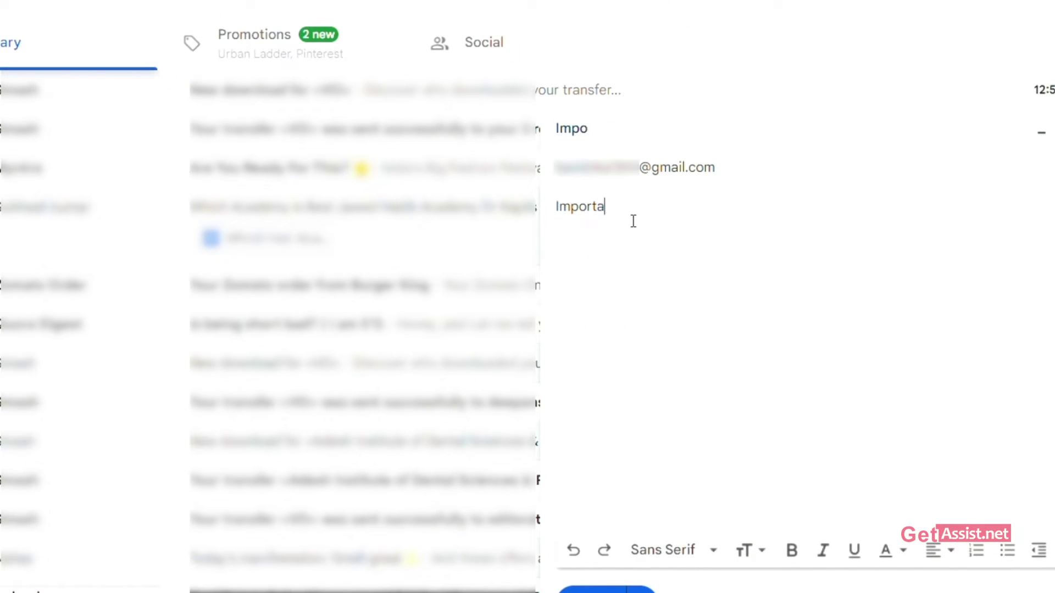
click(635, 298)
text(Hiii.. This is a Confidential Mail...)
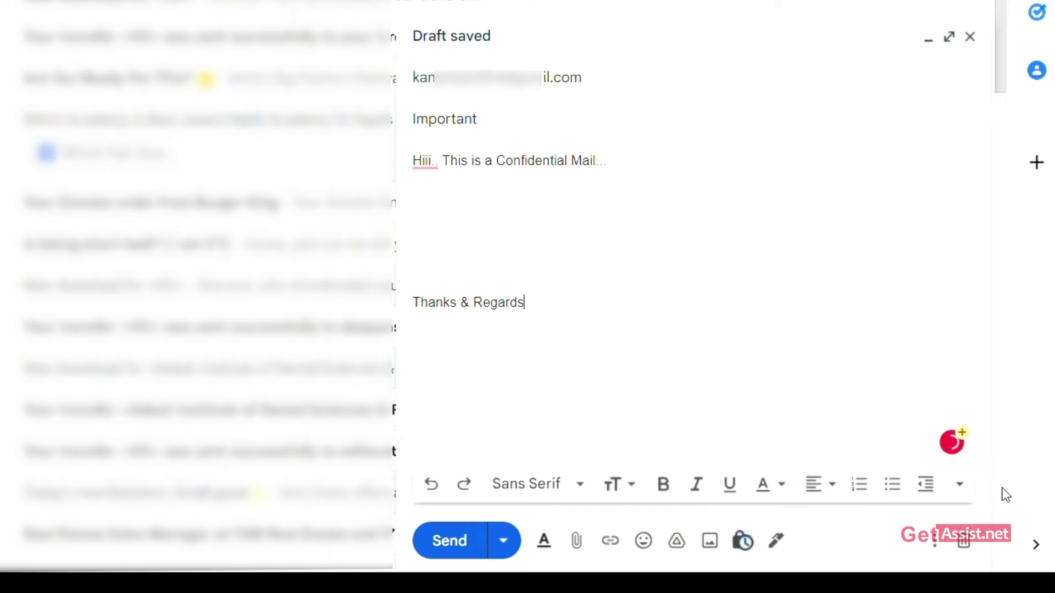
mouse_move(744, 549)
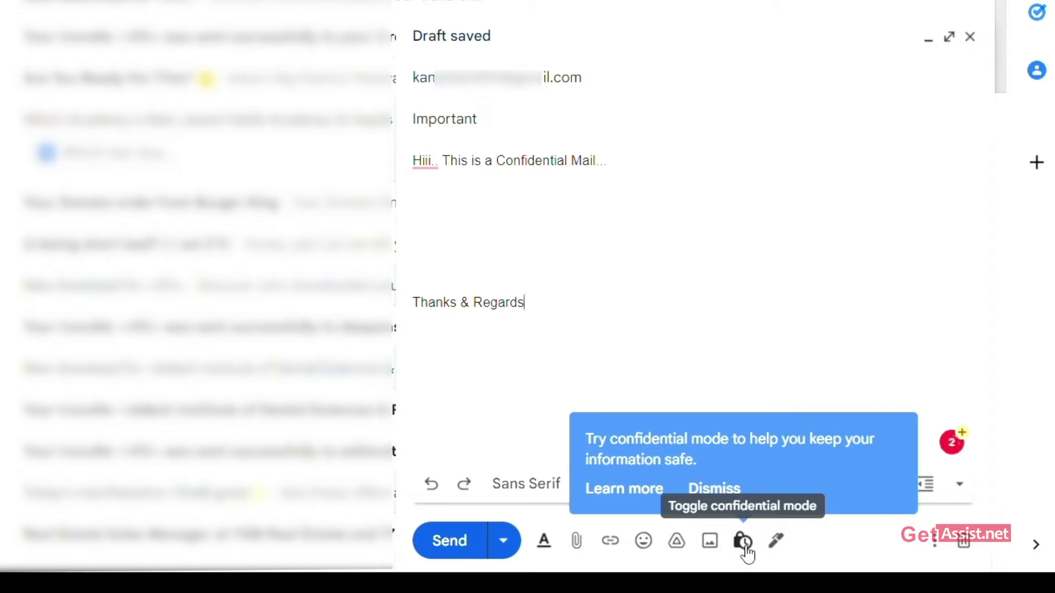
Open confidential mode and keep the expiry at 1 week (Sep 29, 2022)
click(745, 545)
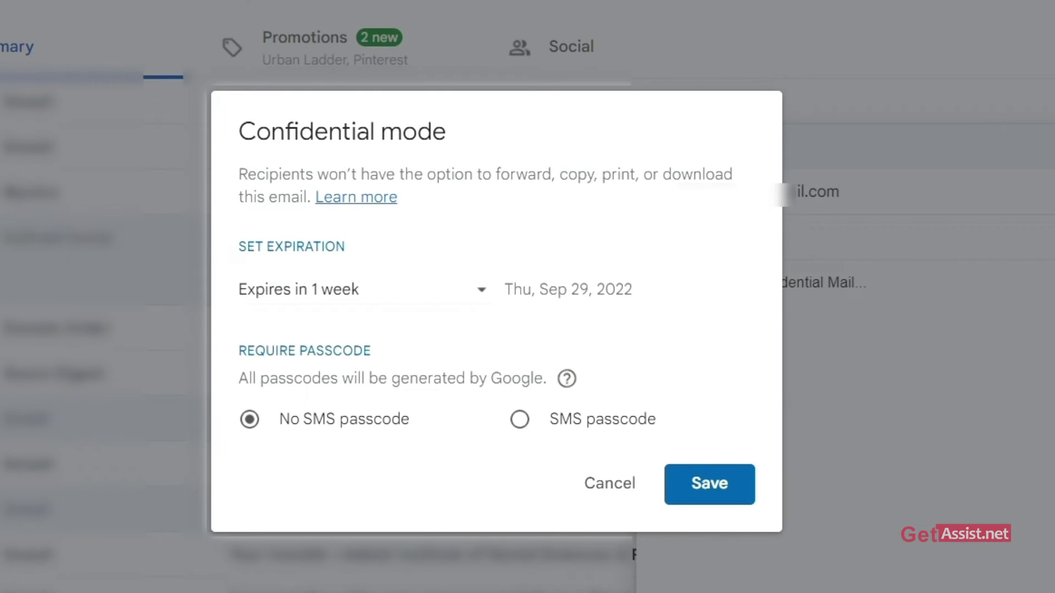
click(483, 293)
click(424, 301)
Require an SMS passcode for the recipient and save the confidential mode settings
click(516, 425)
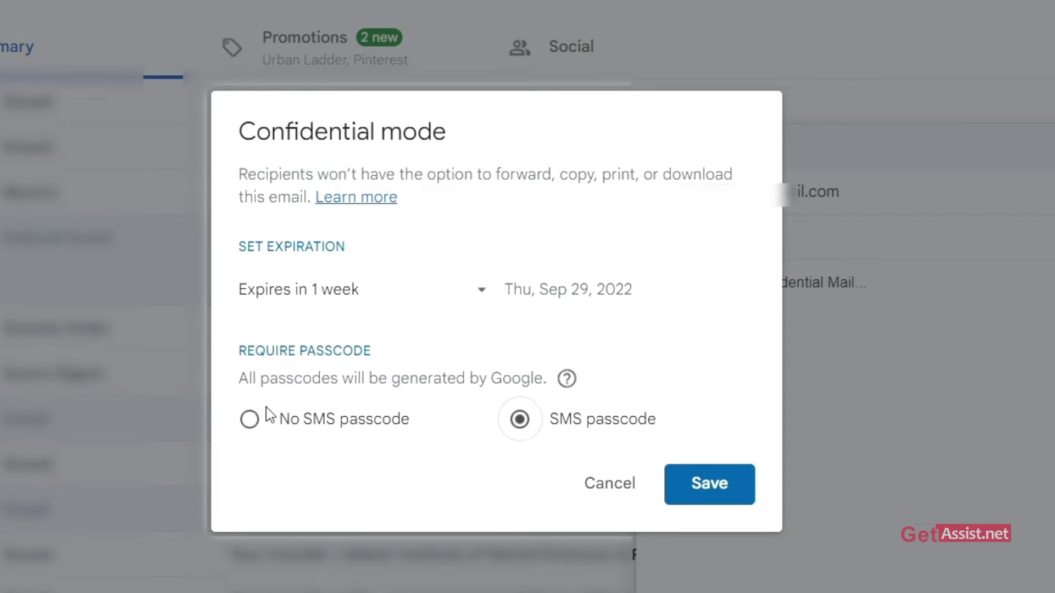
click(250, 425)
click(519, 420)
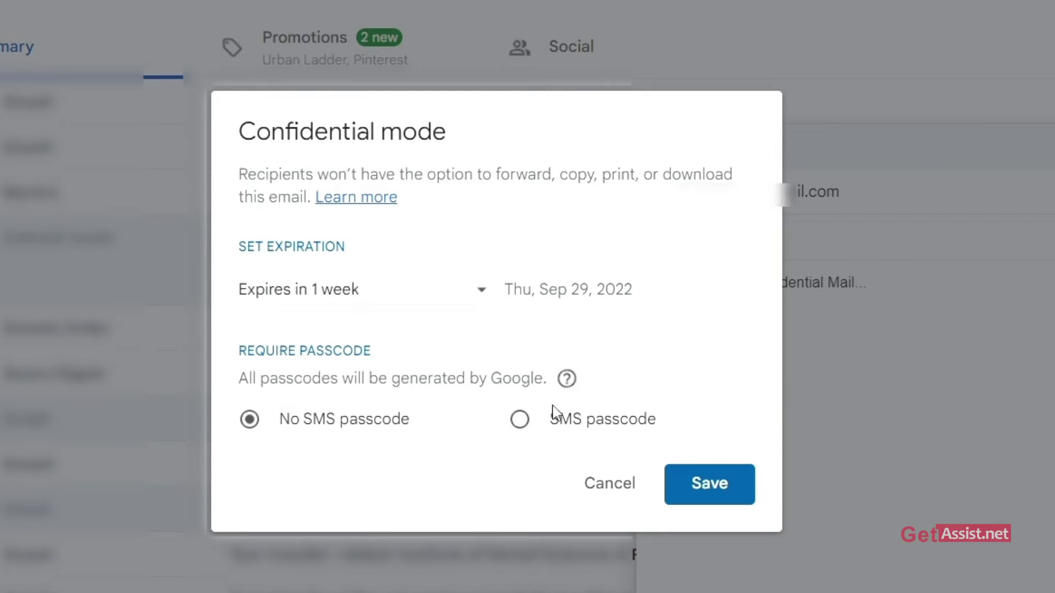
click(519, 422)
click(250, 421)
click(519, 420)
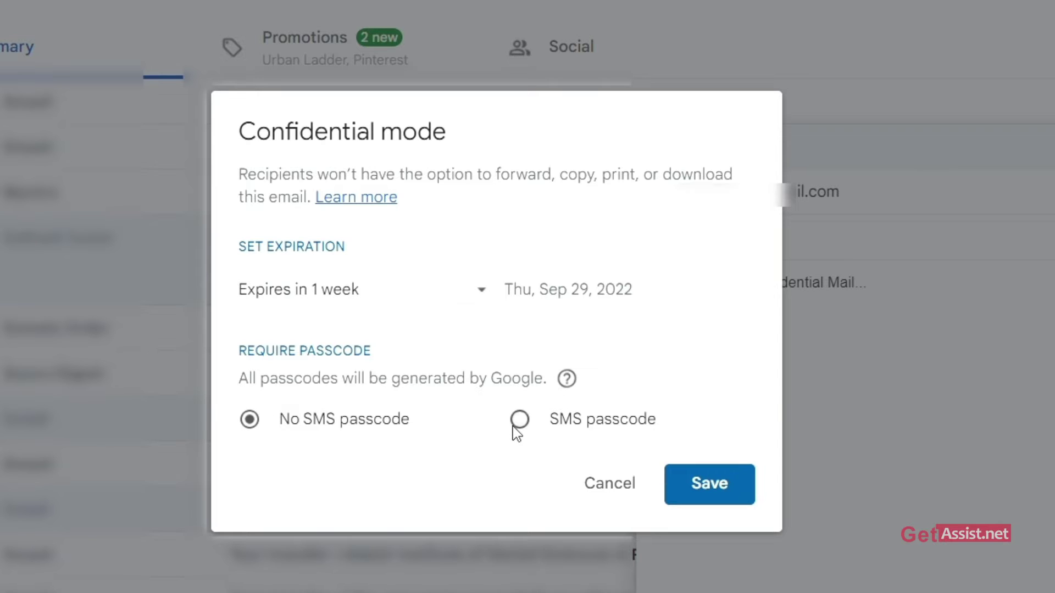
click(517, 423)
click(250, 422)
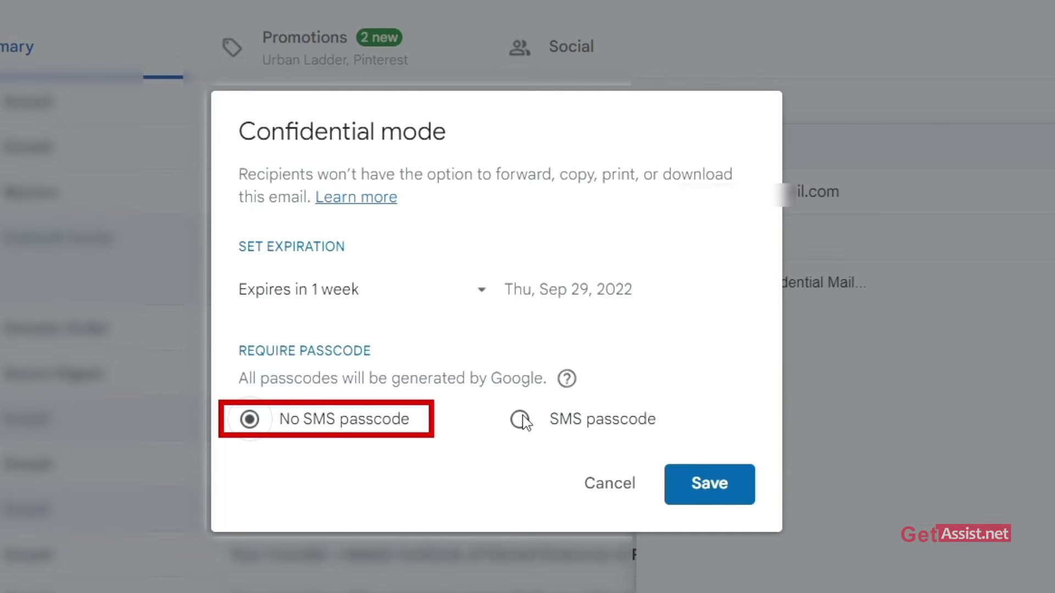
click(521, 420)
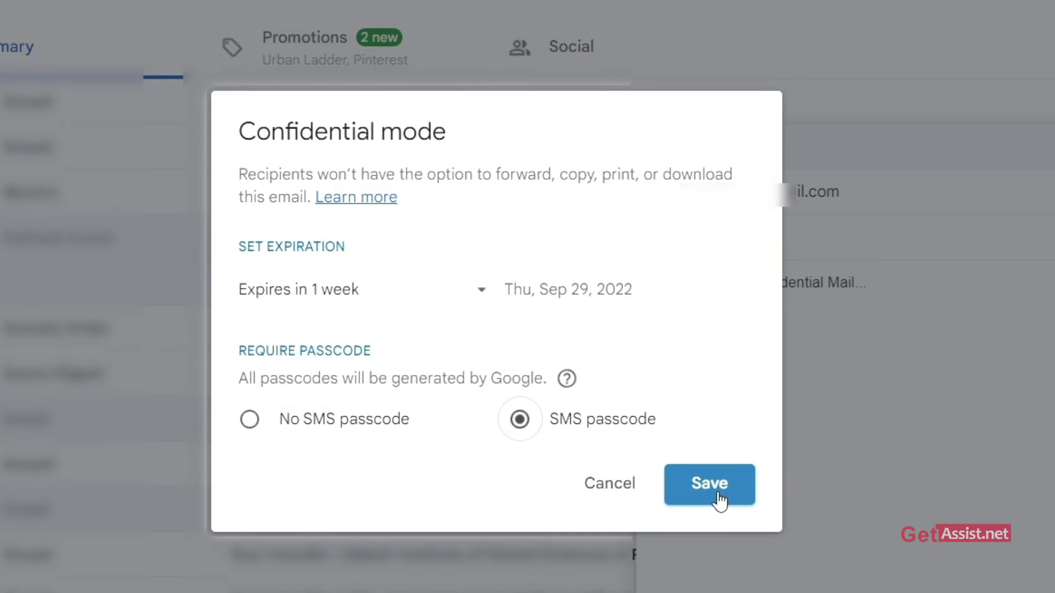
click(709, 485)
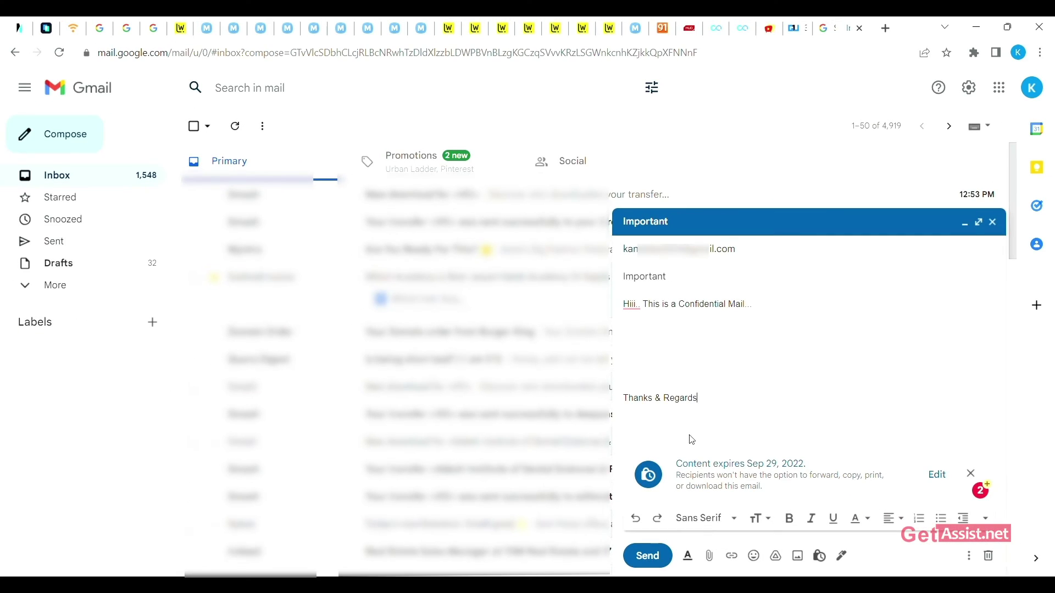
Send the email, giving the recipient's phone number with India's +91 code for the SMS passcode
click(648, 557)
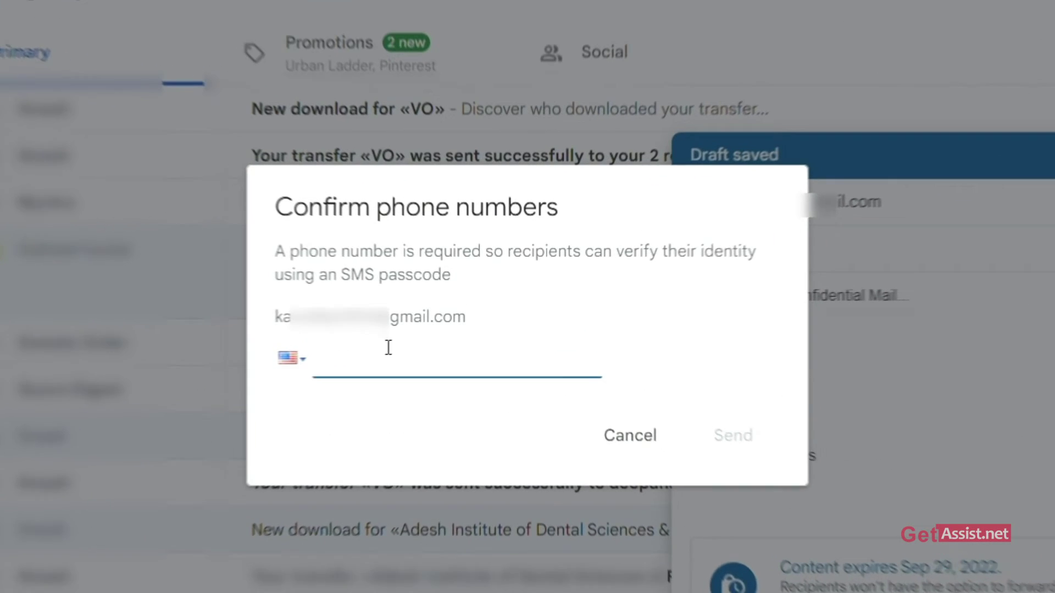
click(393, 341)
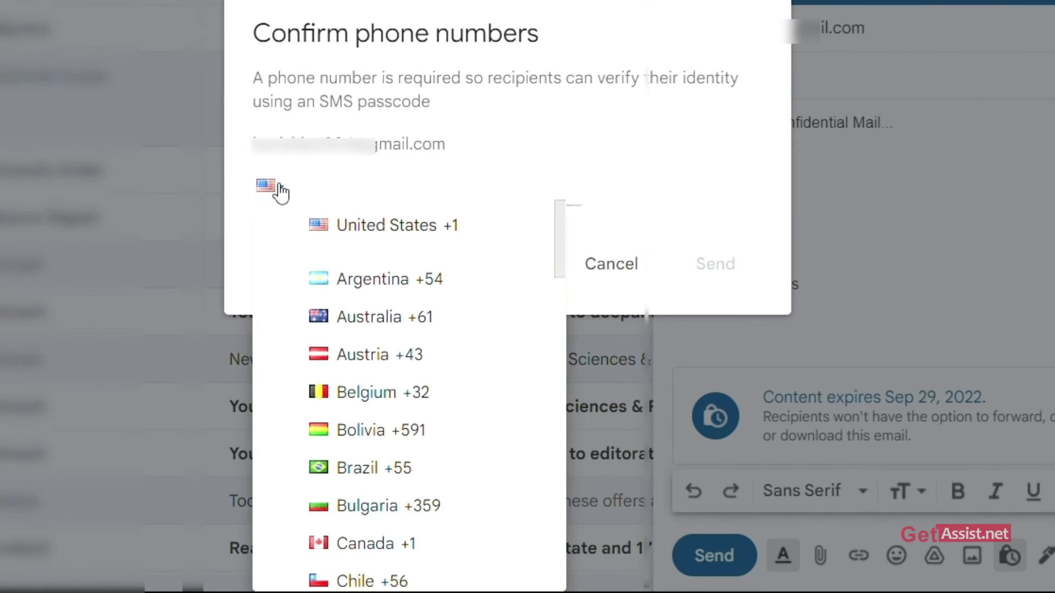
drag(560, 257, 561, 374)
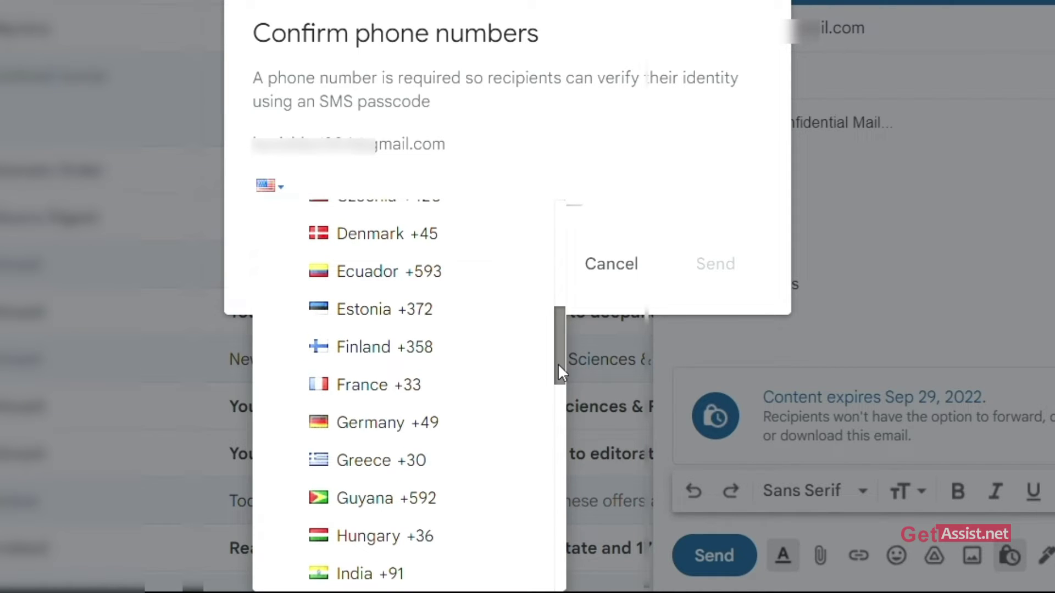
drag(558, 374, 561, 412)
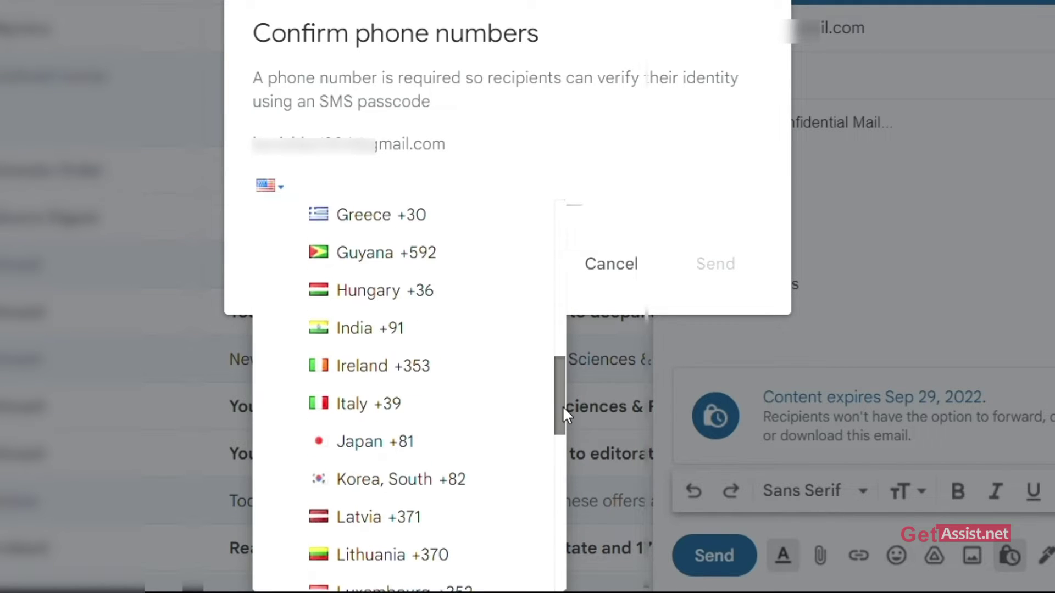
click(424, 318)
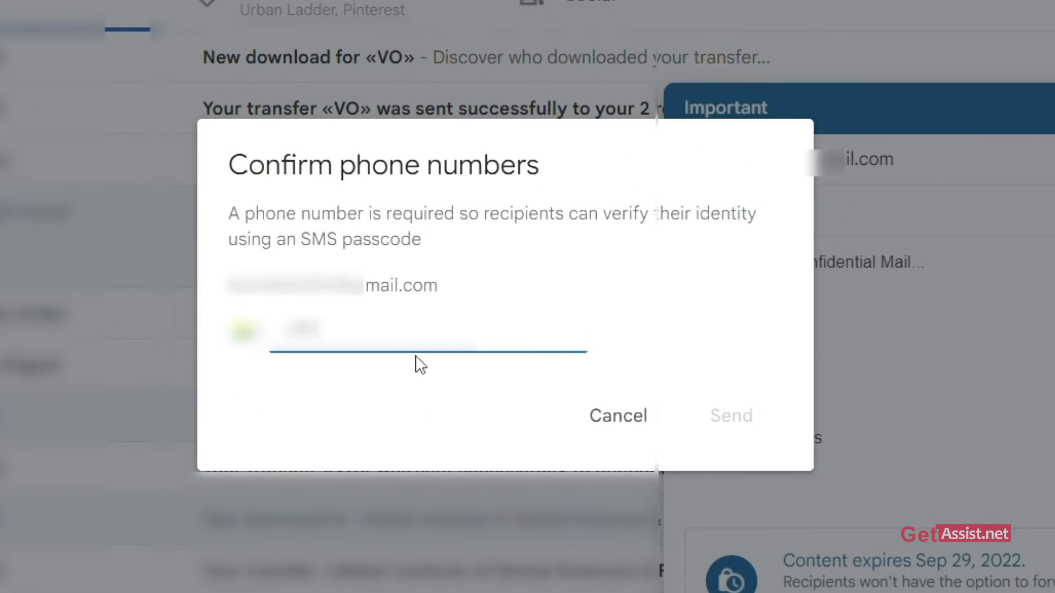
text(9876)
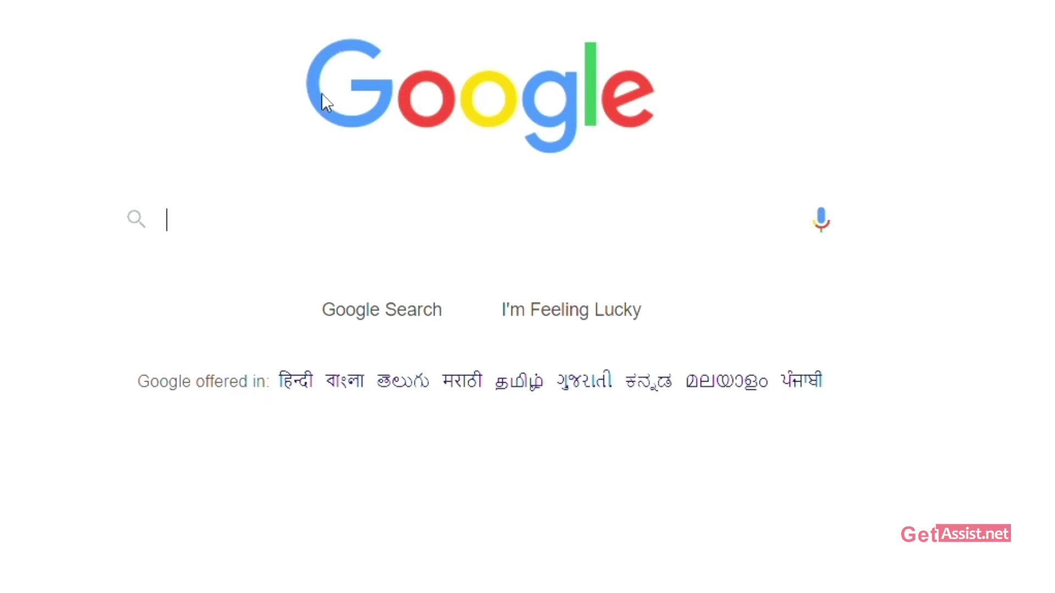
Search 'gmail' and sign in to the recipient's account with its email and password
text(gmail.com)
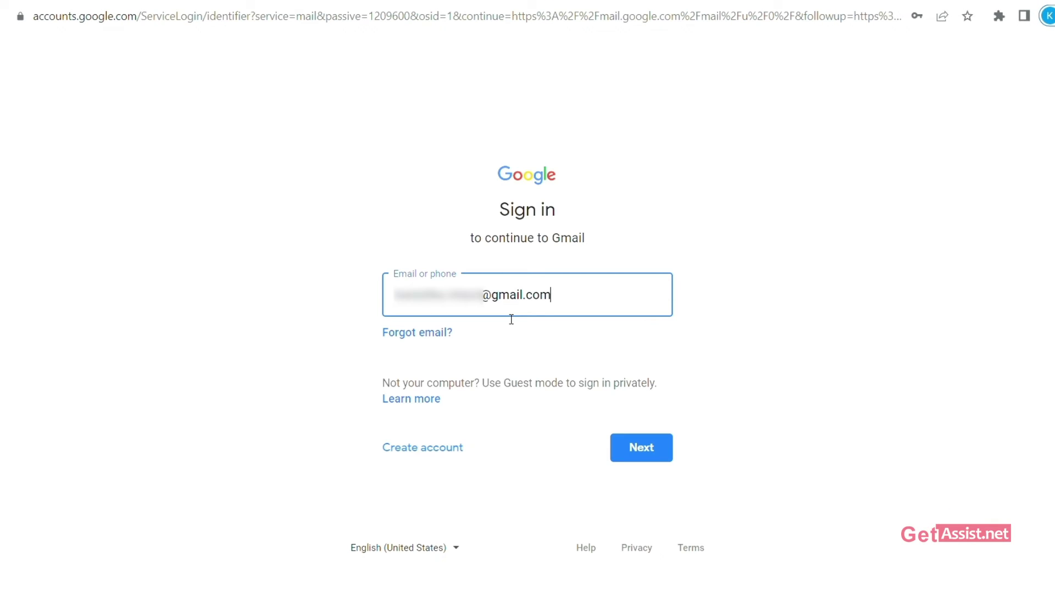
key(BackSpace)
key(BackSpace)
key(BackSpace)
key(BackSpace)
key(BackSpace)
key(BackSpace)
key(BackSpace)
key(BackSpace)
key(BackSpace)
key(BackSpace)
key(BackSpace)
key(BackSpace)
key(BackSpace)
key(BackSpace)
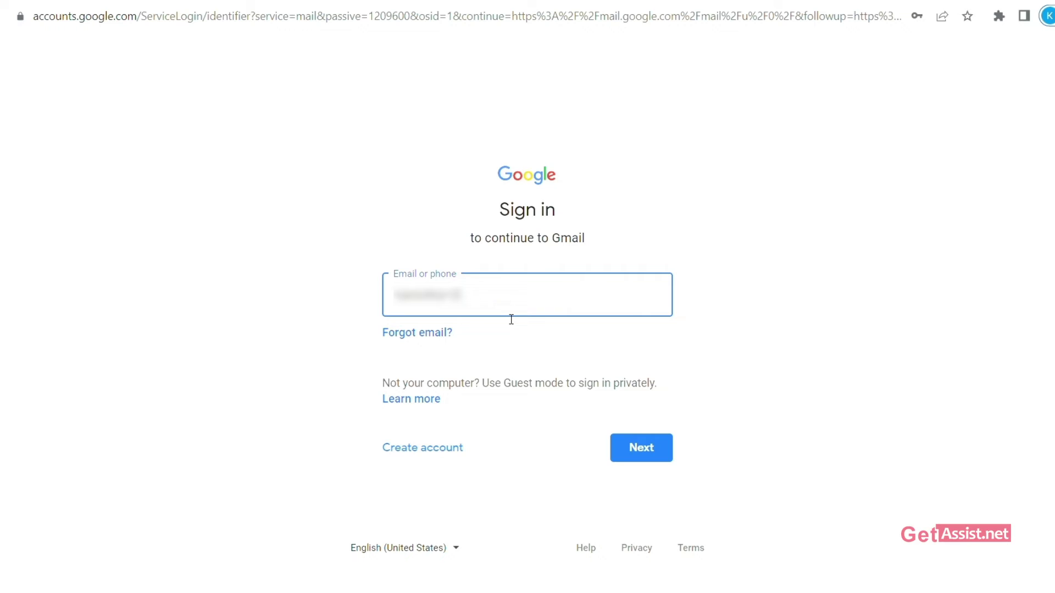
key(Return)
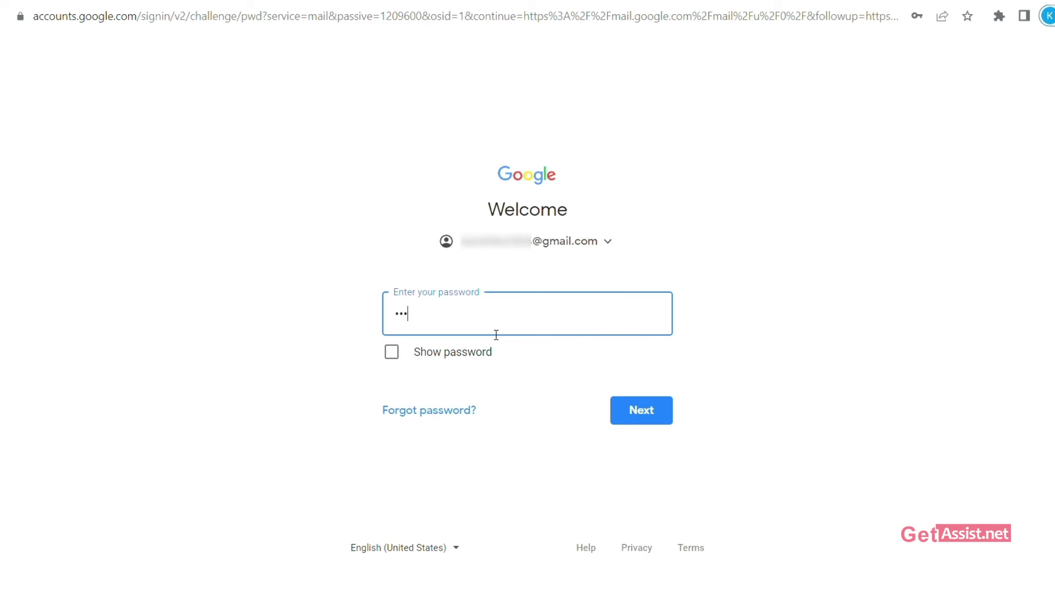
key(Return)
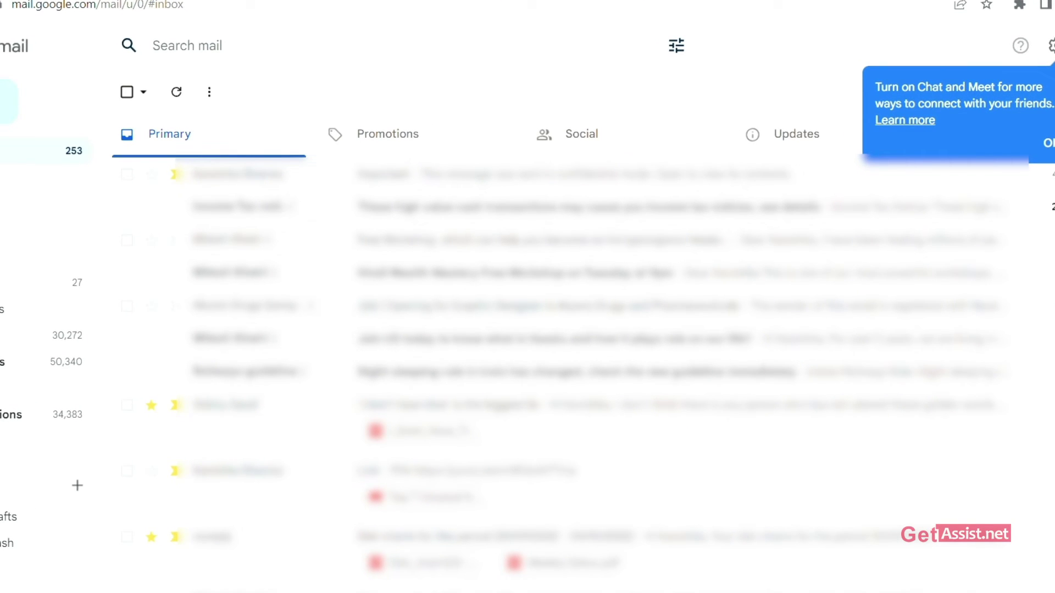
Open the 'Important' email, display its images, and request a one-time SMS passcode
click(550, 174)
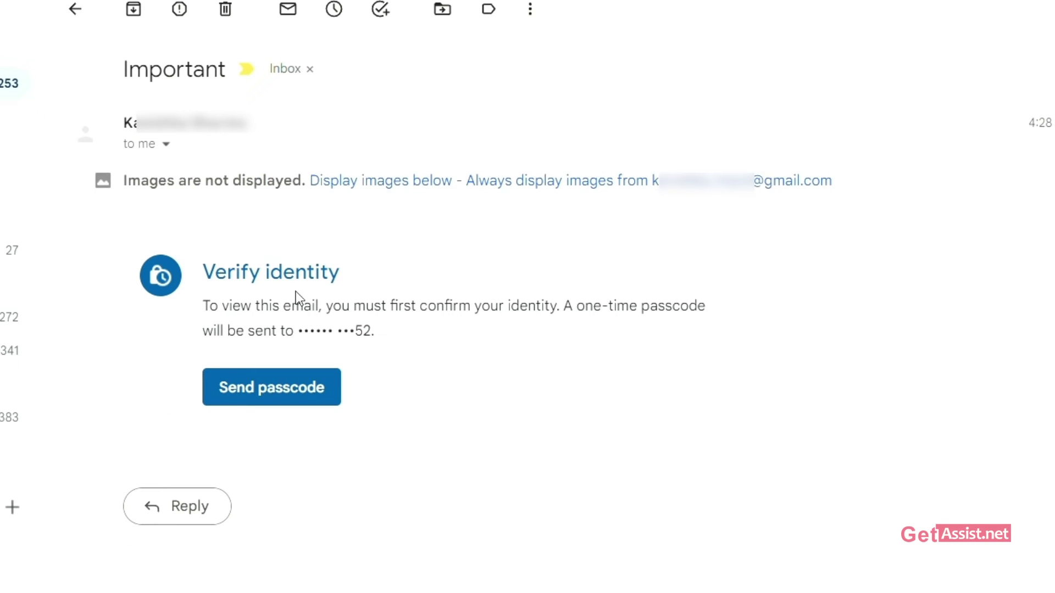
click(382, 182)
click(311, 340)
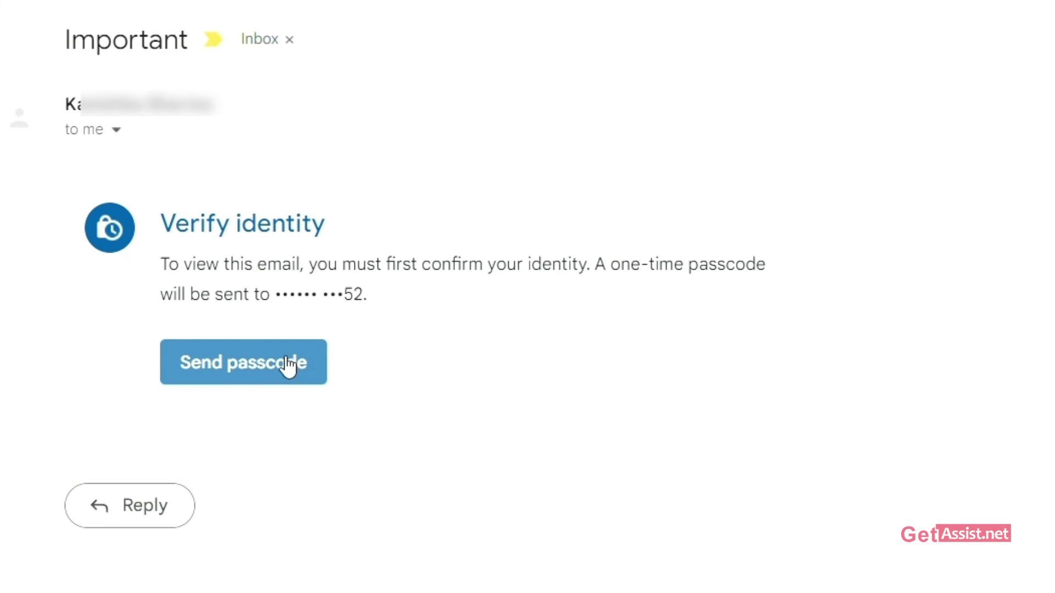
Enter the received one-time passcode and submit it to unlock the confidential message
click(288, 365)
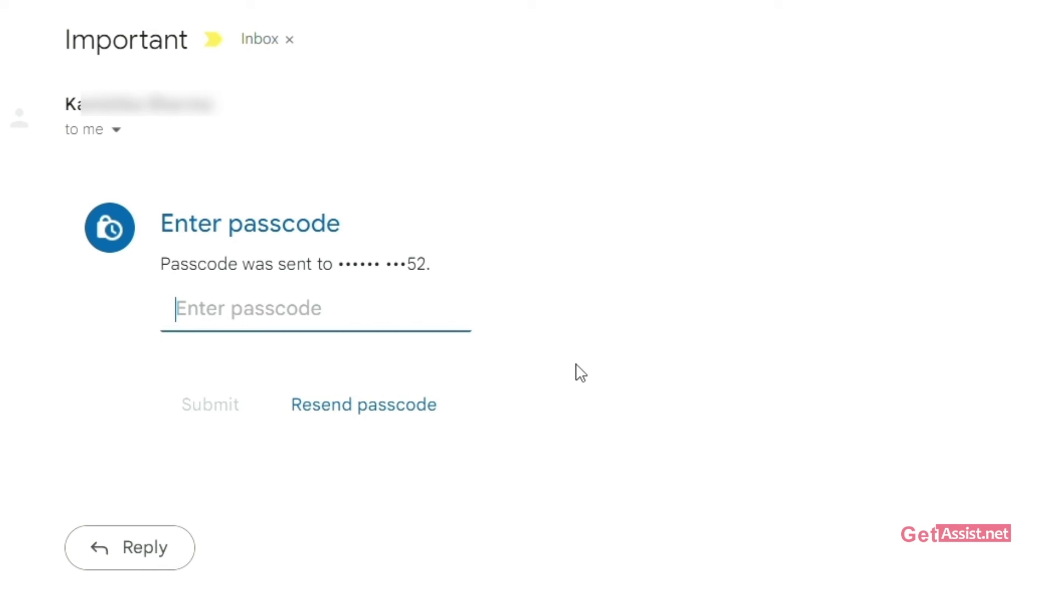
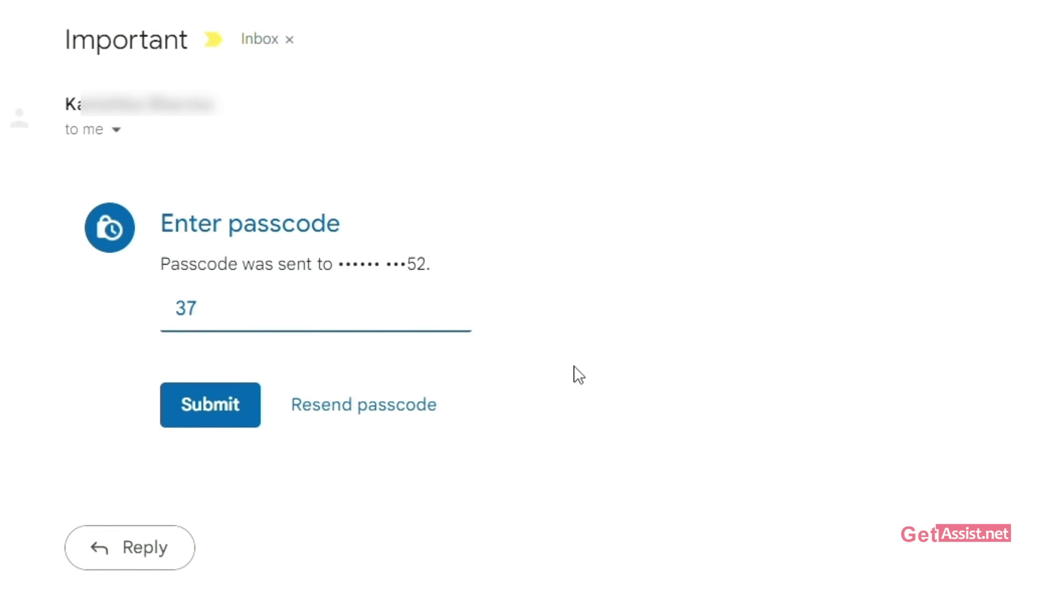
click(211, 405)
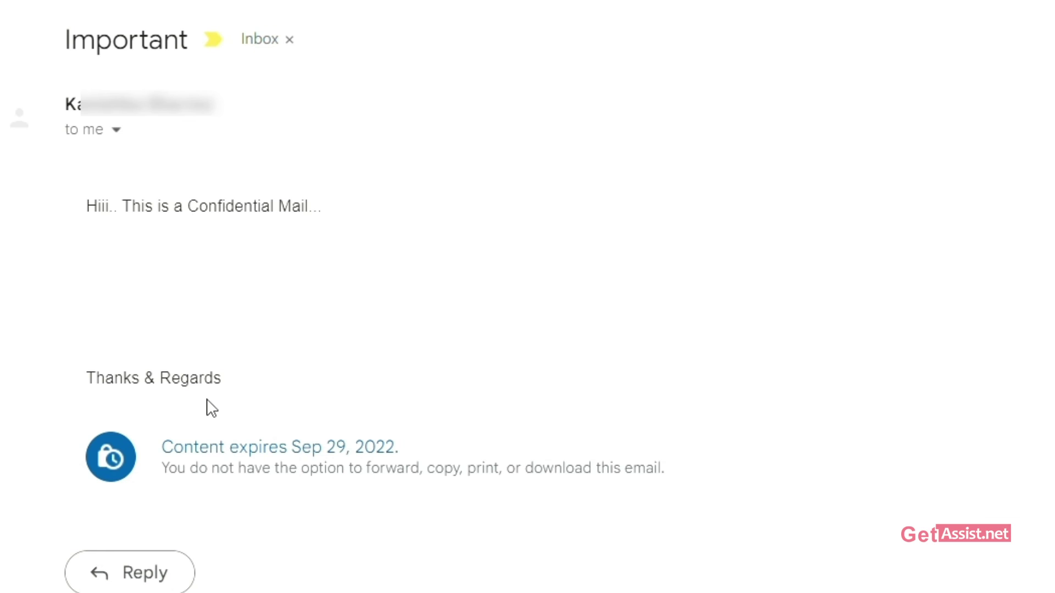